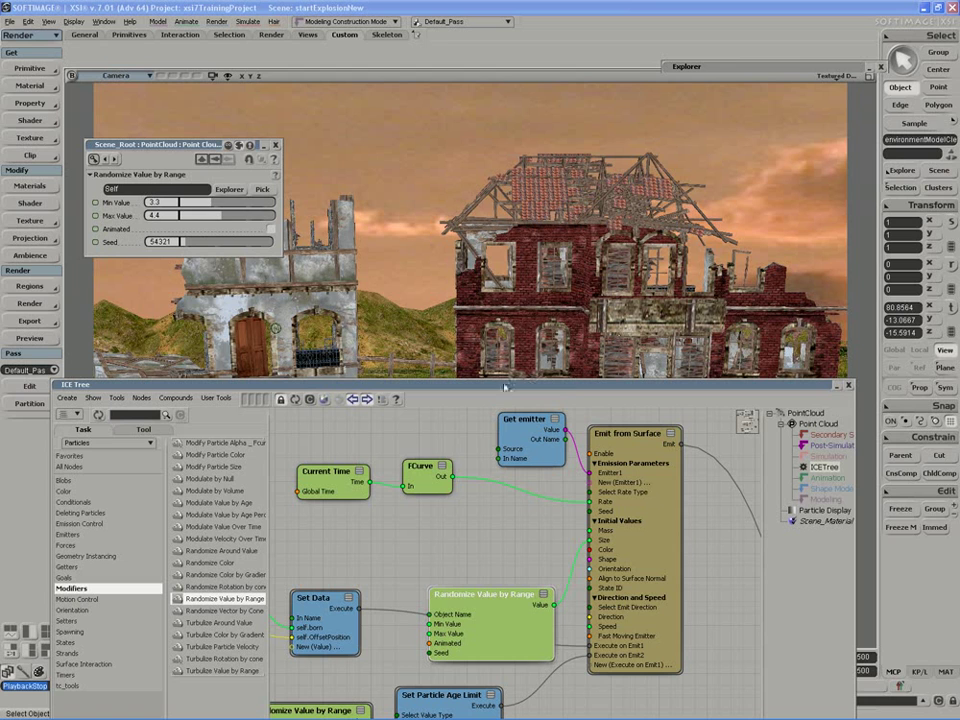
# Add a Randomize Value by Range node feeding the Mass input of Emit from Surface, with minimum 0.1 and maximum 0.7
pyautogui.moveTo(480, 391); pyautogui.dragTo(490, 385)
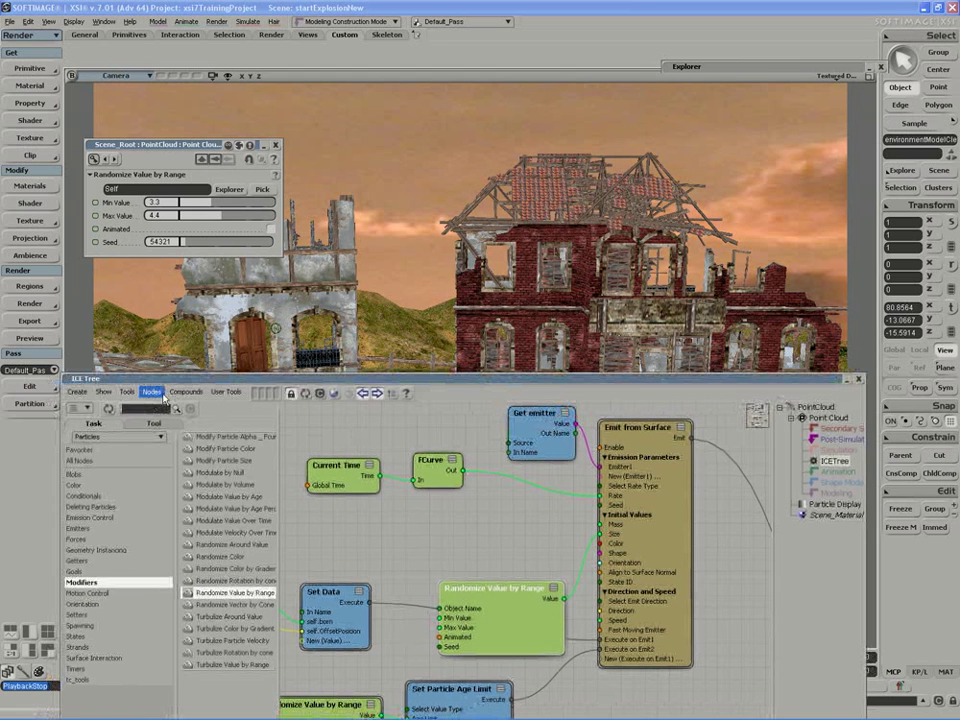
pyautogui.write('random')
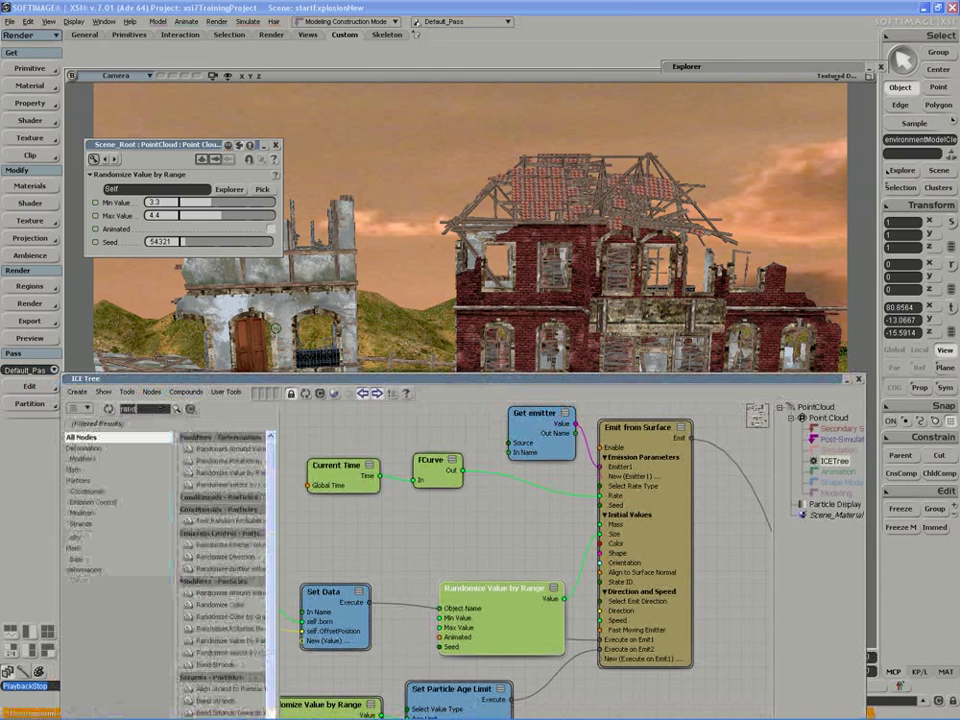
pyautogui.moveTo(226, 472); pyautogui.dragTo(618, 505)
pyautogui.moveTo(560, 543); pyautogui.dragTo(509, 530)
pyautogui.doubleClick(509, 530)
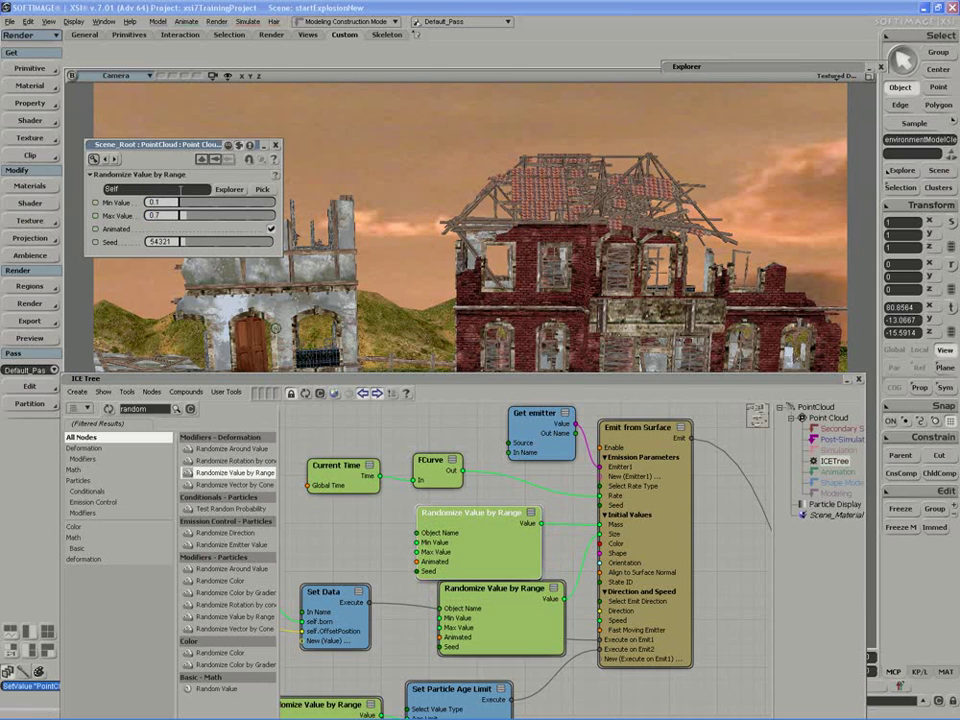
# Play the explosion simulation from the start frame, stop it, and return to the ICE Tree
pyautogui.click(353, 379)
pyautogui.click(592, 691)
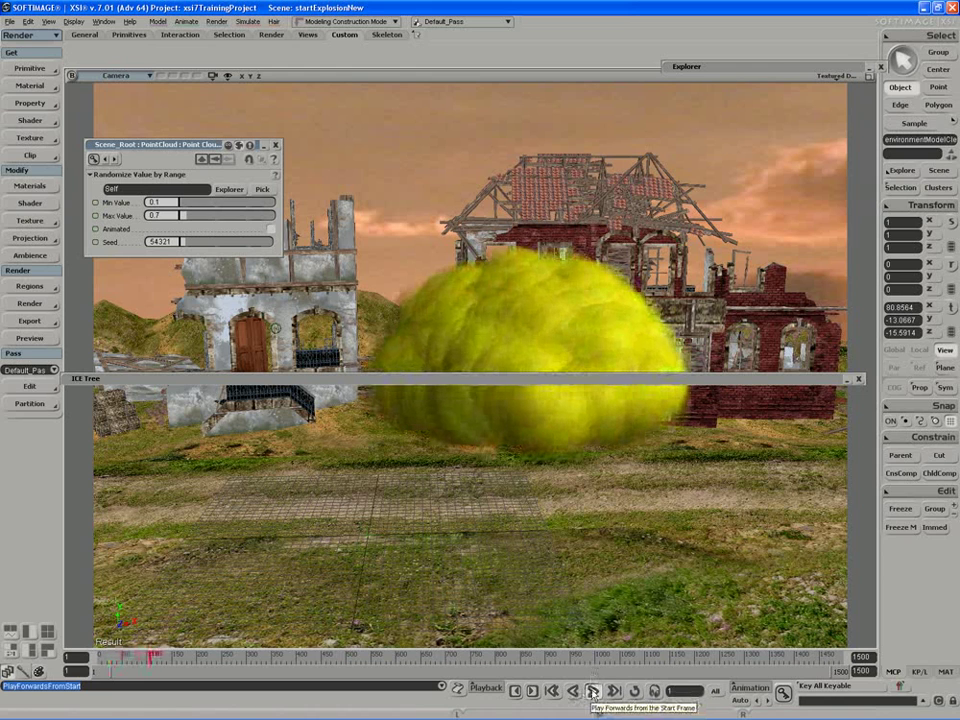
pyautogui.click(592, 691)
pyautogui.click(516, 379)
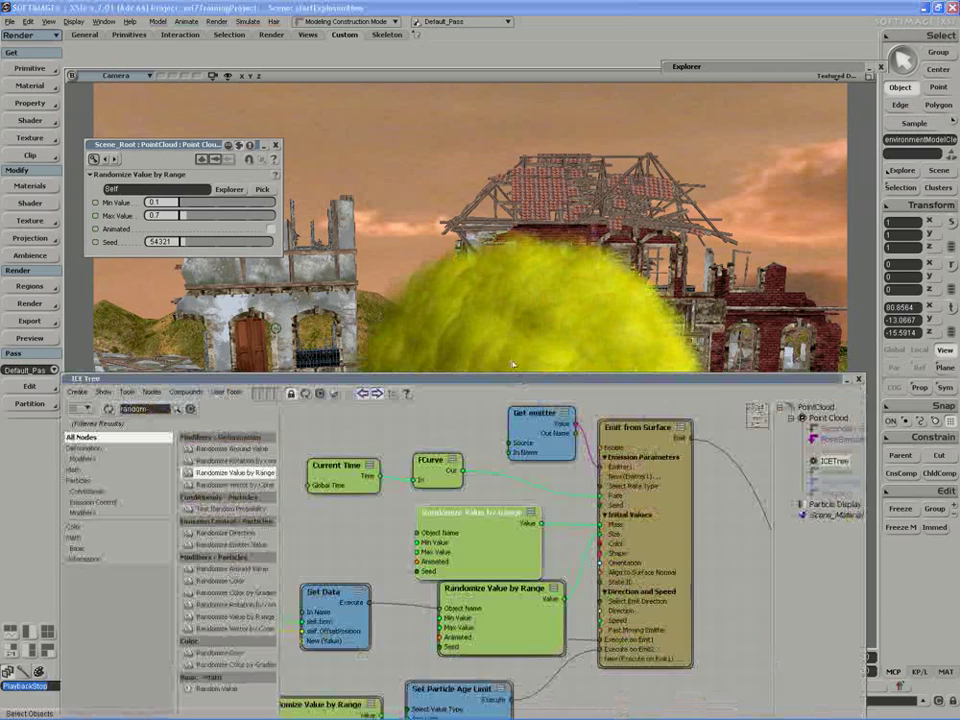
# Enlarge the ICE Tree window and move the mass randomizer and the speed randomizer clear of their neighbouring nodes
pyautogui.moveTo(511, 381); pyautogui.dragTo(513, 275)
pyautogui.scroll(-1, 467, 368)
pyautogui.moveTo(467, 375); pyautogui.dragTo(475, 364)
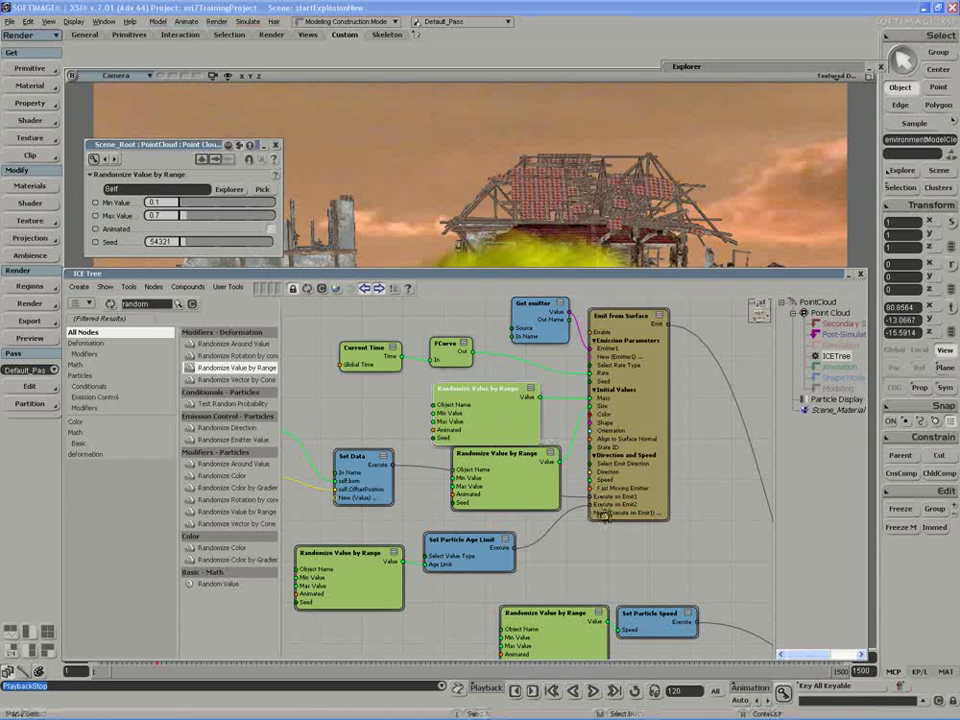
pyautogui.moveTo(604, 514); pyautogui.dragTo(624, 469)
pyautogui.moveTo(517, 387); pyautogui.dragTo(459, 390)
pyautogui.moveTo(522, 412); pyautogui.dragTo(523, 405)
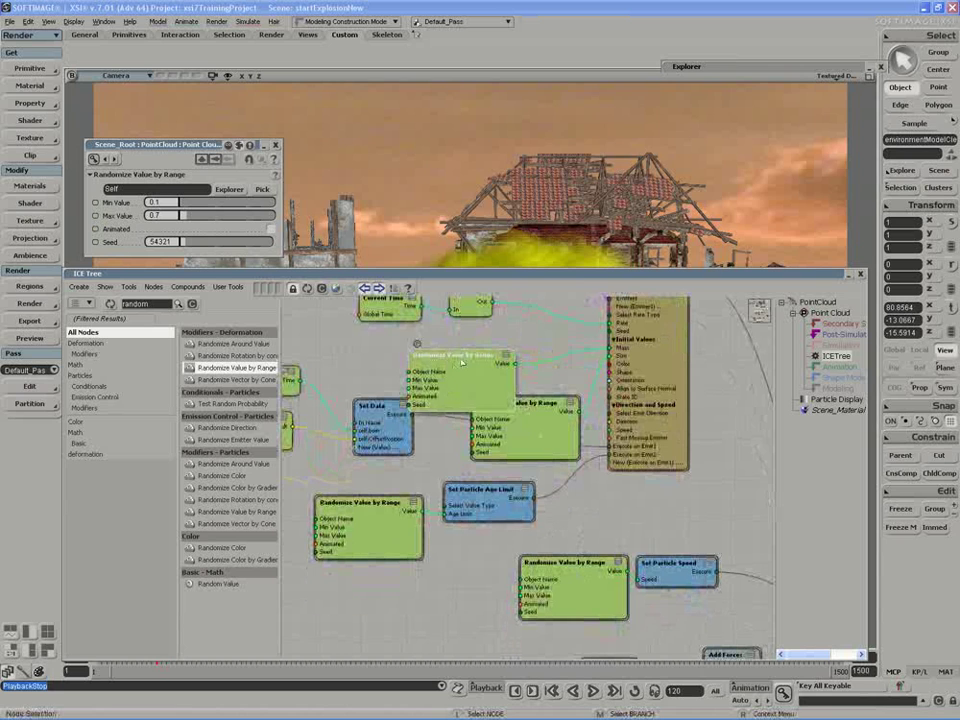
pyautogui.moveTo(462, 364); pyautogui.dragTo(446, 347)
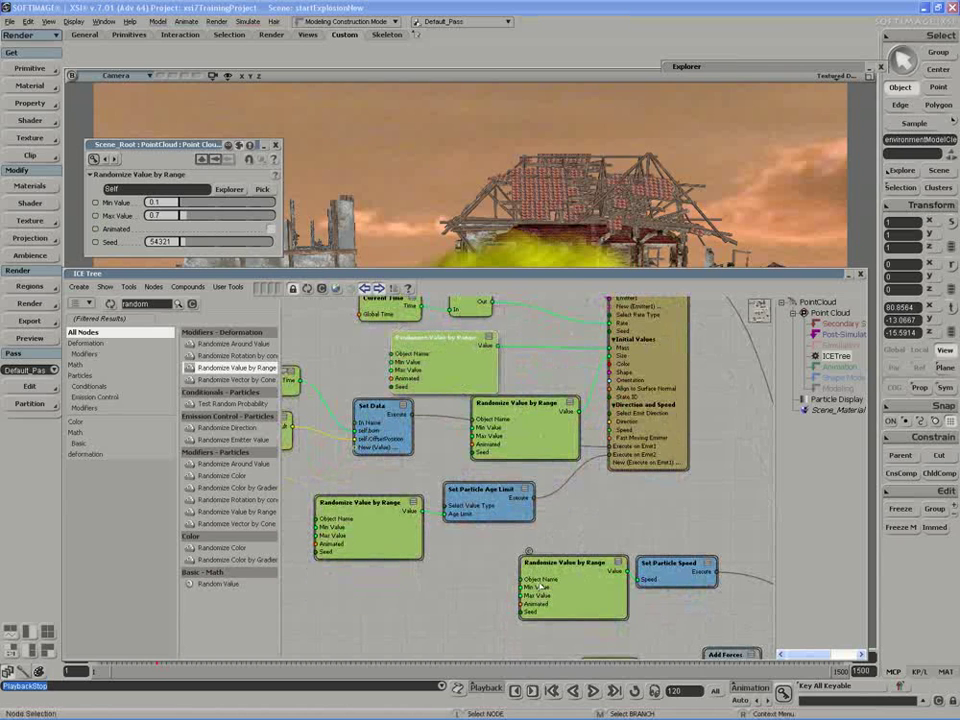
pyautogui.moveTo(580, 595); pyautogui.dragTo(551, 591)
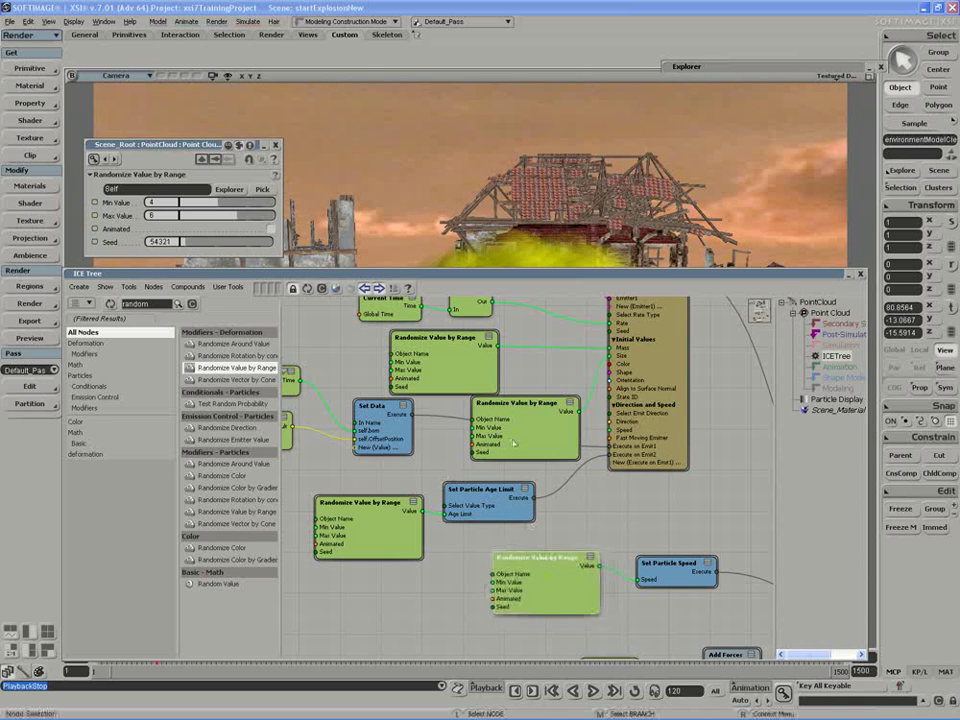
pyautogui.moveTo(463, 364); pyautogui.dragTo(454, 360)
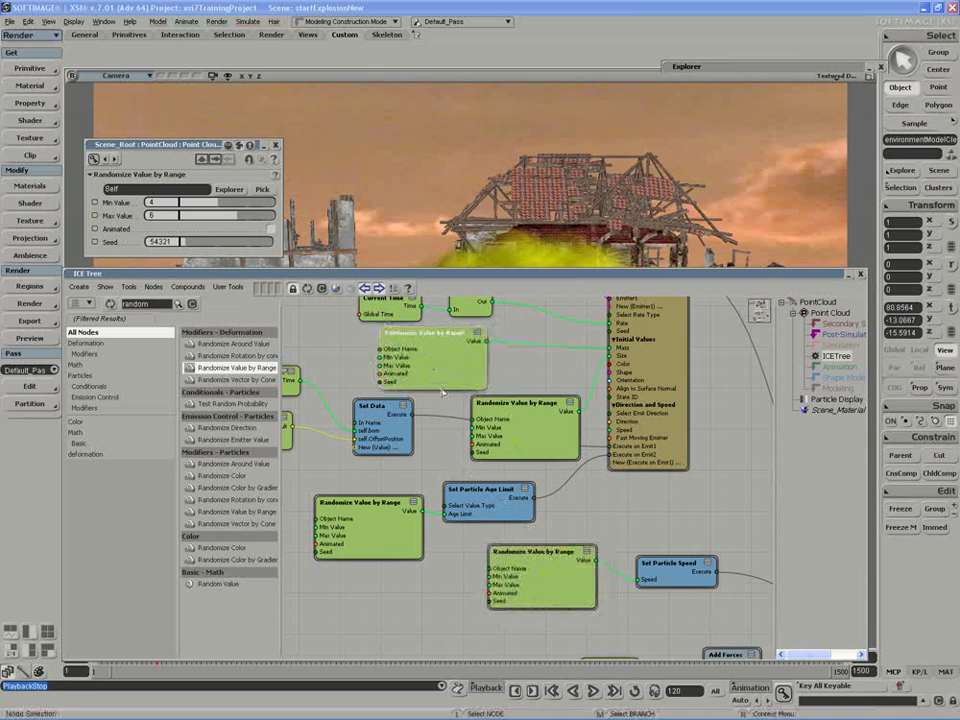
pyautogui.moveTo(542, 586); pyautogui.dragTo(544, 579)
pyautogui.moveTo(449, 362); pyautogui.dragTo(447, 365)
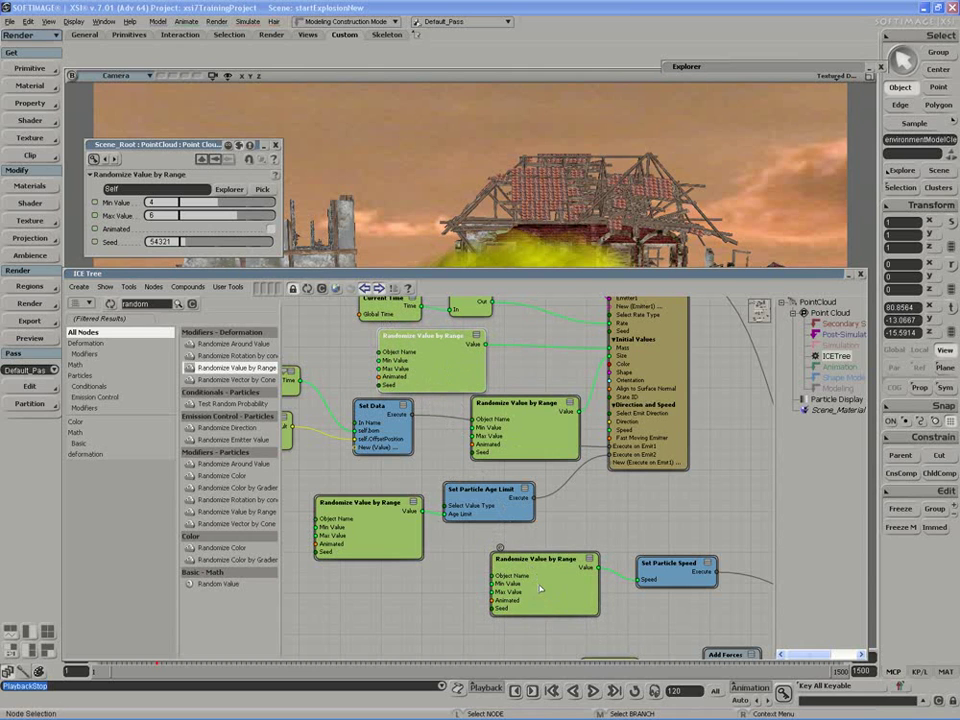
pyautogui.moveTo(540, 590); pyautogui.dragTo(542, 591)
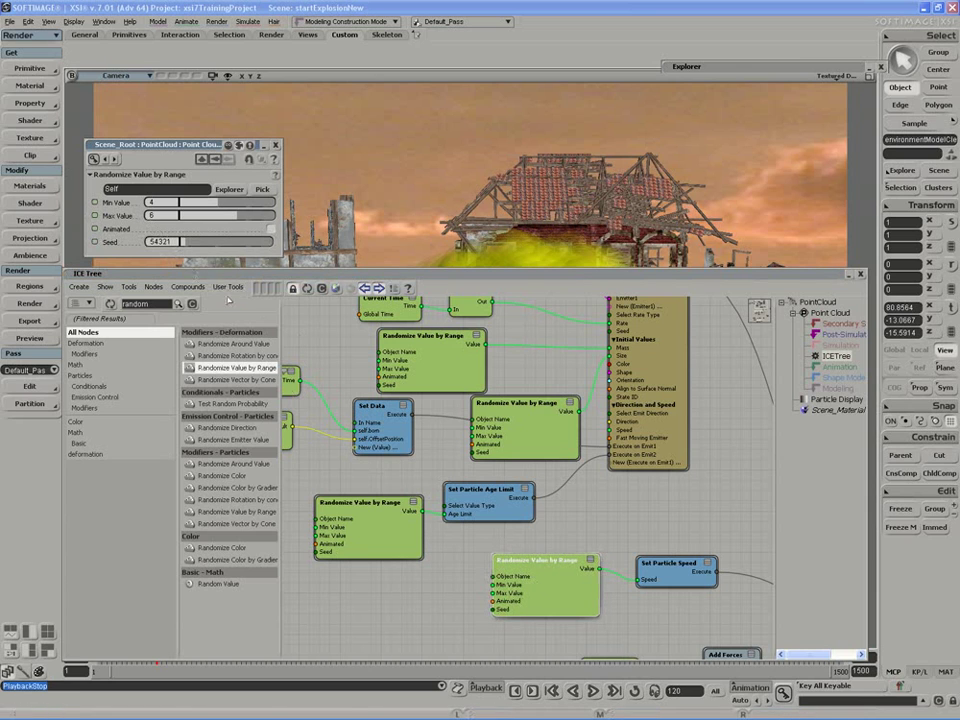
# Enable Animated on the Randomize Value by Range node that drives Mass
pyautogui.doubleClick(426, 368)
pyautogui.click(271, 229)
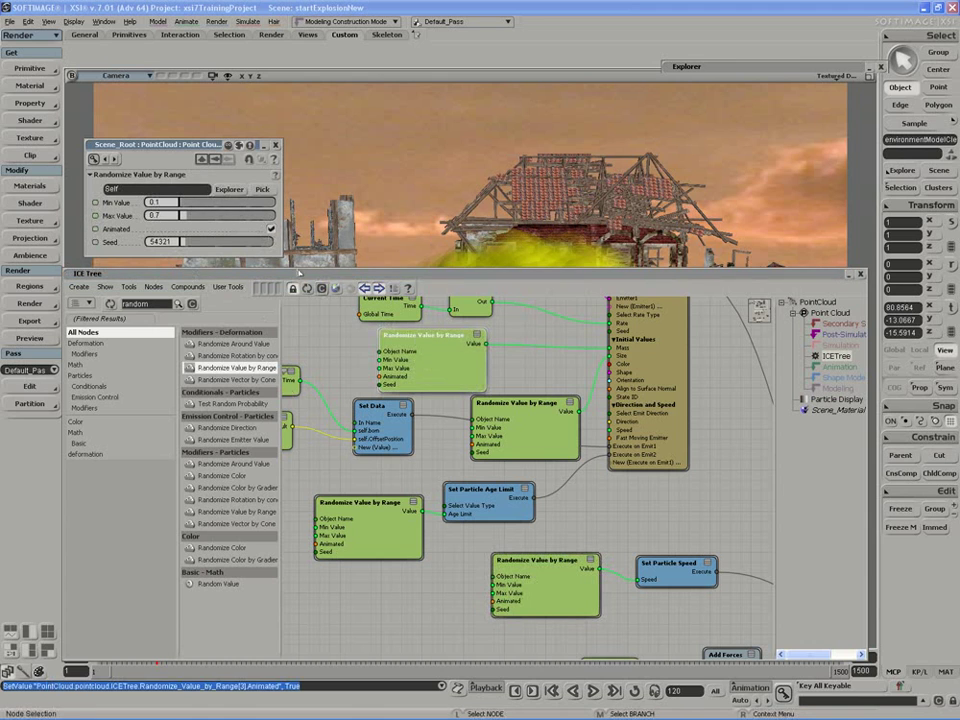
pyautogui.moveTo(441, 357); pyautogui.dragTo(439, 358)
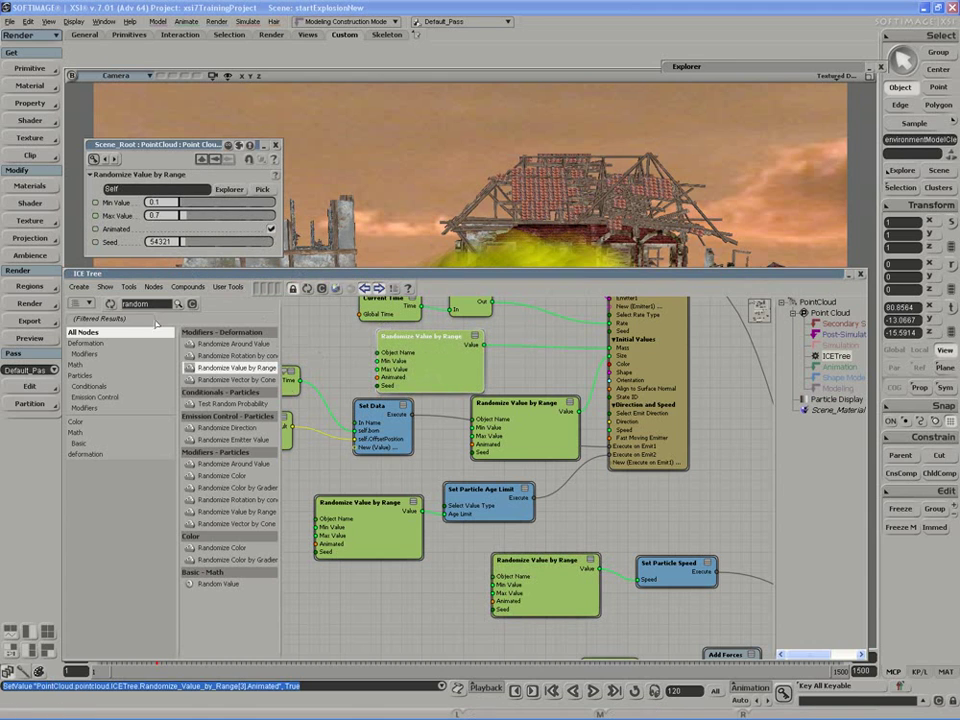
# Insert a Multiply by Scalar node taking the mass randomizer's value and feeding its result into Set Particle Speed, replacing the speed randomizer's connection
pyautogui.write('multipl')
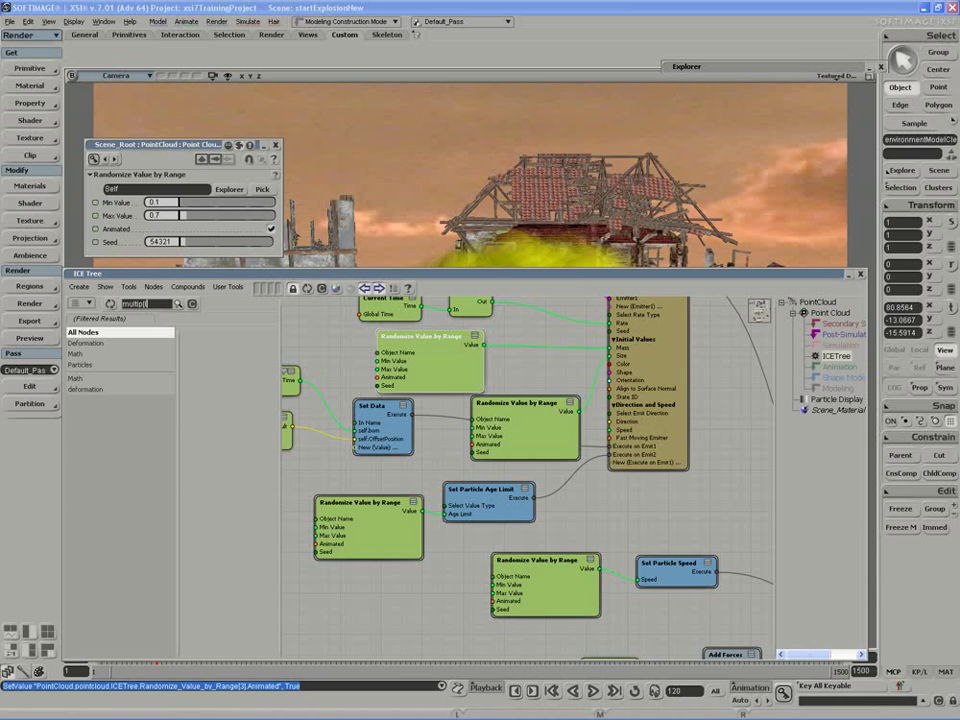
pyautogui.press('BackSpace')
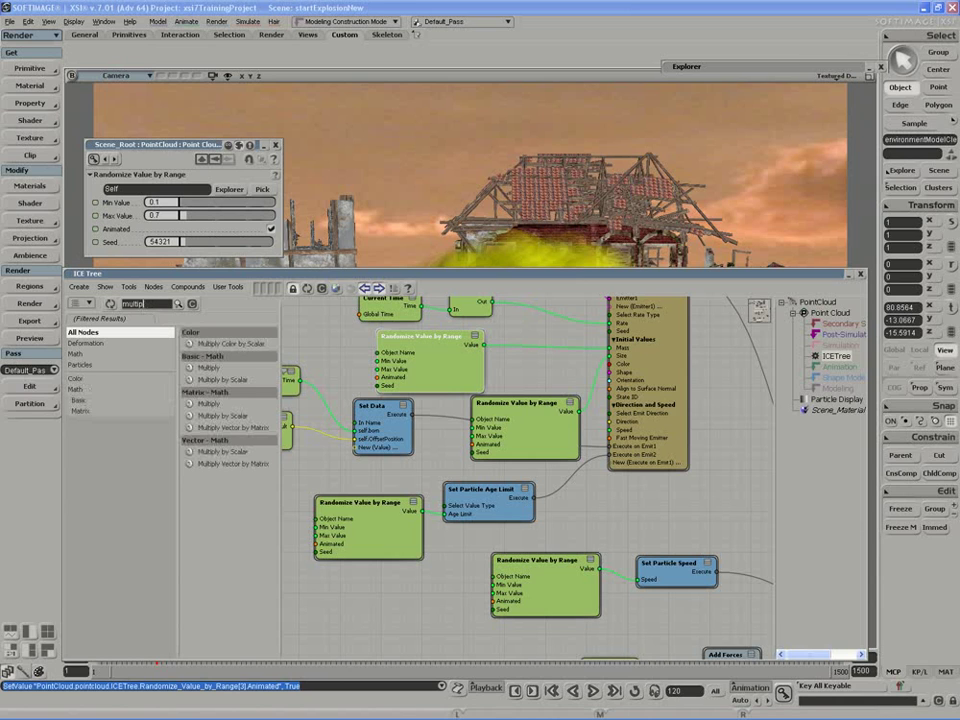
pyautogui.moveTo(232, 385); pyautogui.dragTo(600, 512)
pyautogui.moveTo(483, 344); pyautogui.dragTo(564, 490)
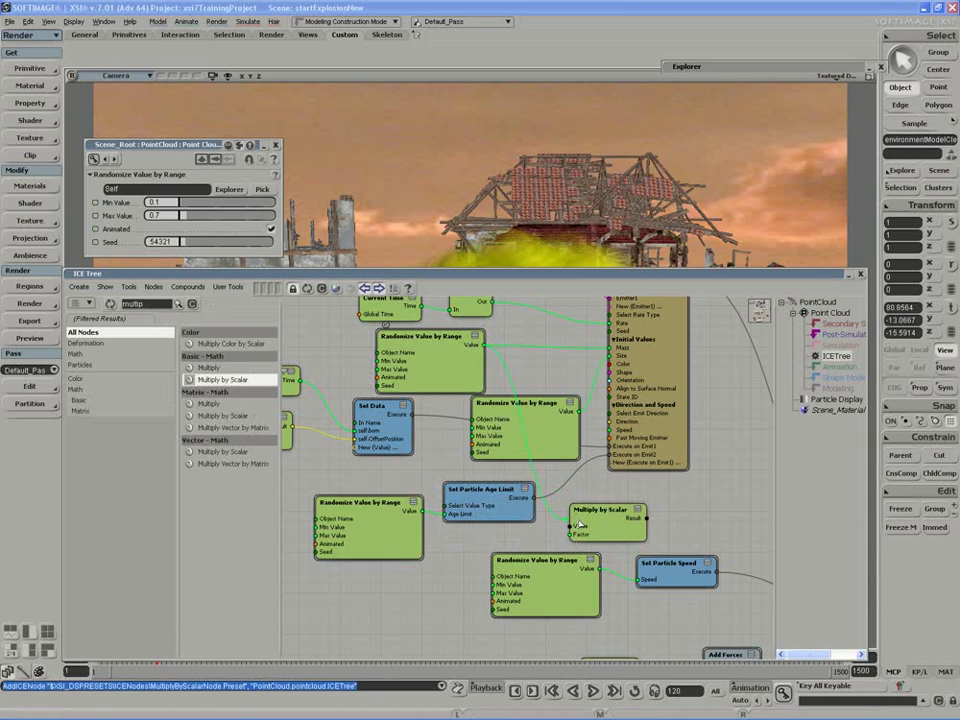
pyautogui.moveTo(585, 531); pyautogui.dragTo(576, 527)
pyautogui.moveTo(646, 518); pyautogui.dragTo(652, 583)
pyautogui.moveTo(557, 585); pyautogui.dragTo(524, 601)
pyautogui.moveTo(626, 538); pyautogui.dragTo(568, 561)
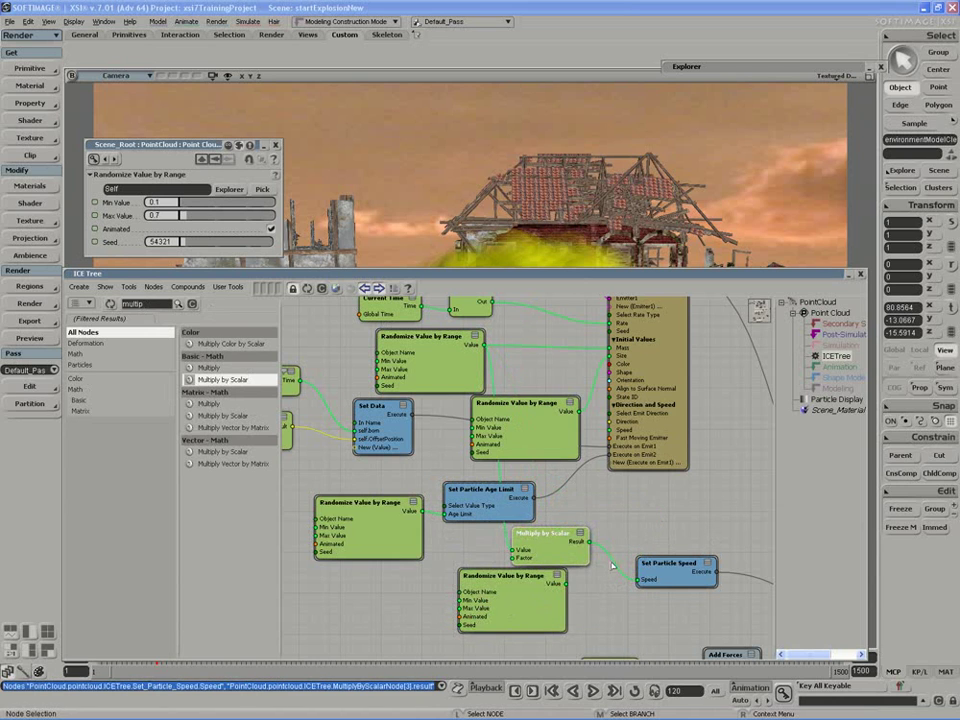
# Show numeric values on the connection between Multiply by Scalar and Set Particle Speed
pyautogui.rightClick(613, 566)
pyautogui.click(645, 609)
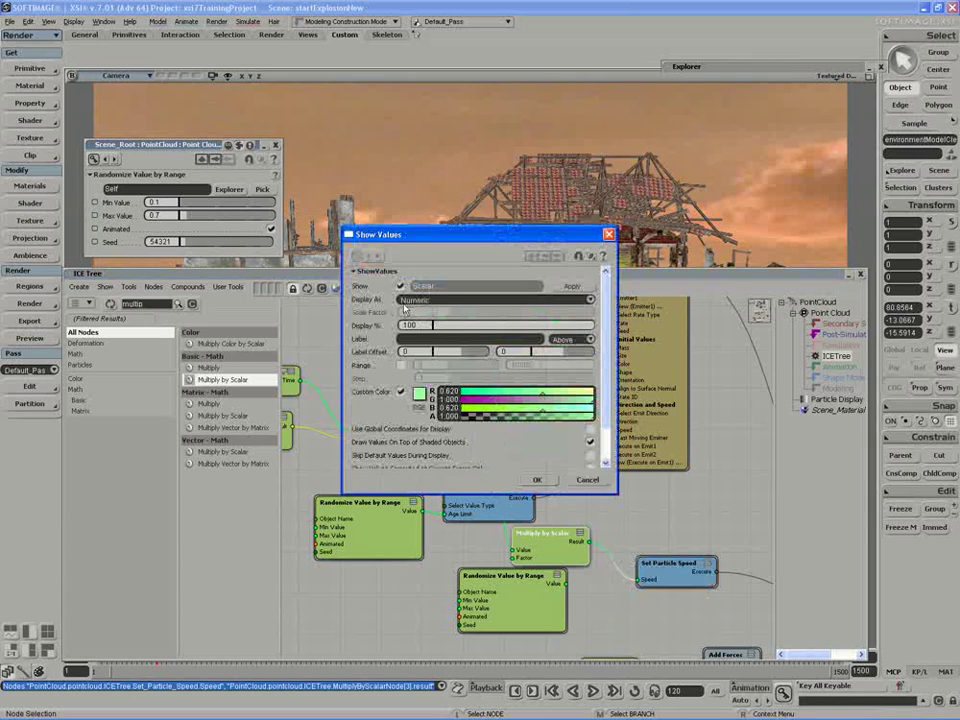
pyautogui.click(536, 481)
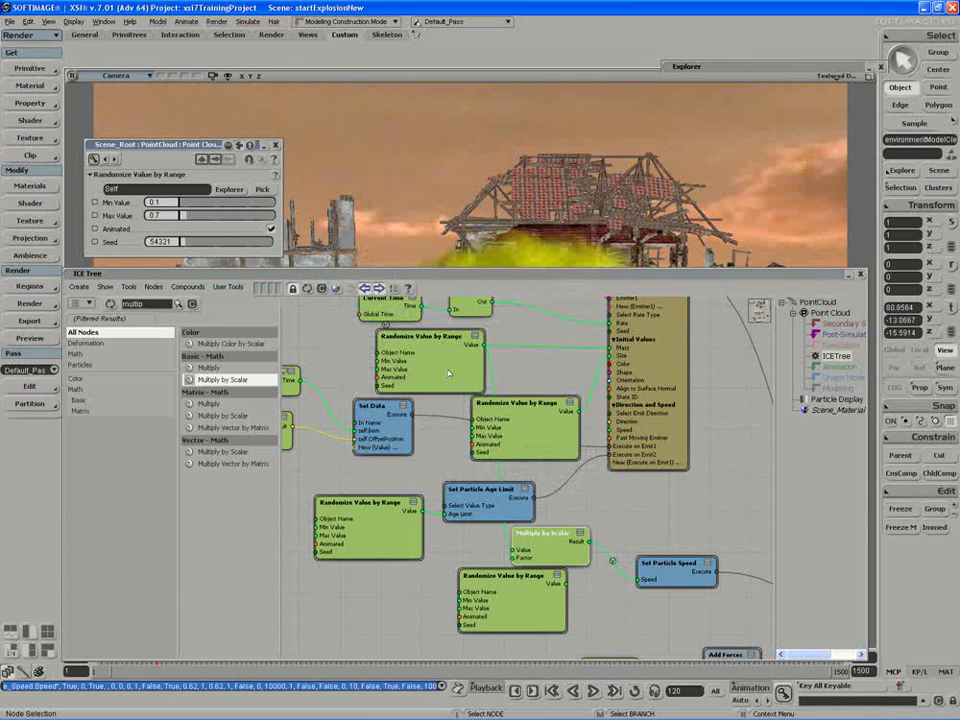
# Open the Multiply by Scalar properties and play the simulation from the start to examine the displayed speed values
pyautogui.moveTo(544, 535); pyautogui.dragTo(555, 536)
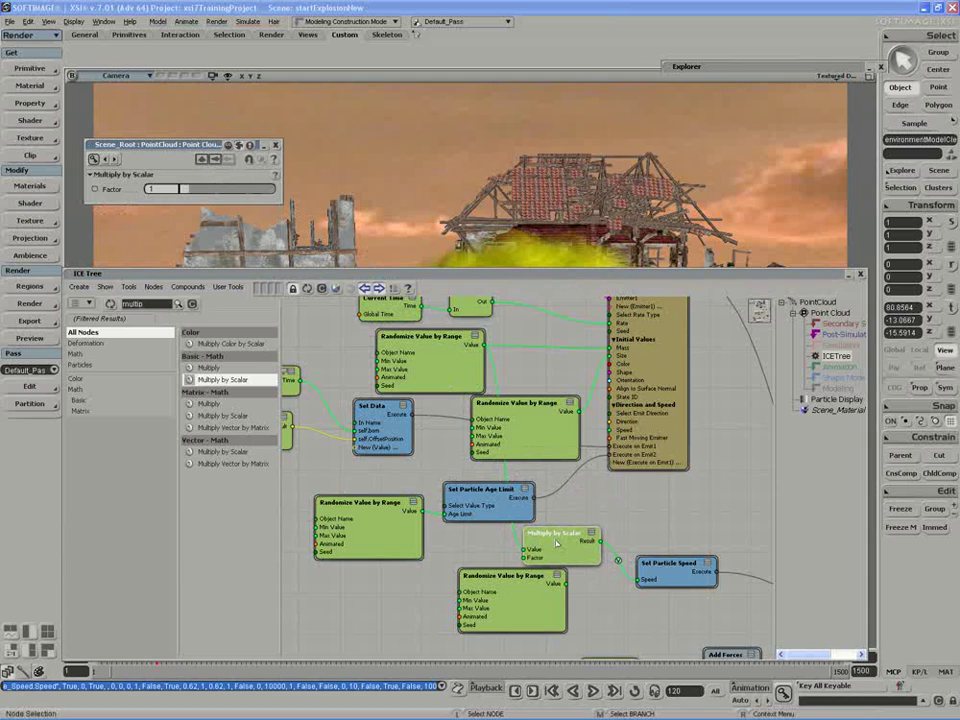
pyautogui.click(479, 281)
pyautogui.click(593, 691)
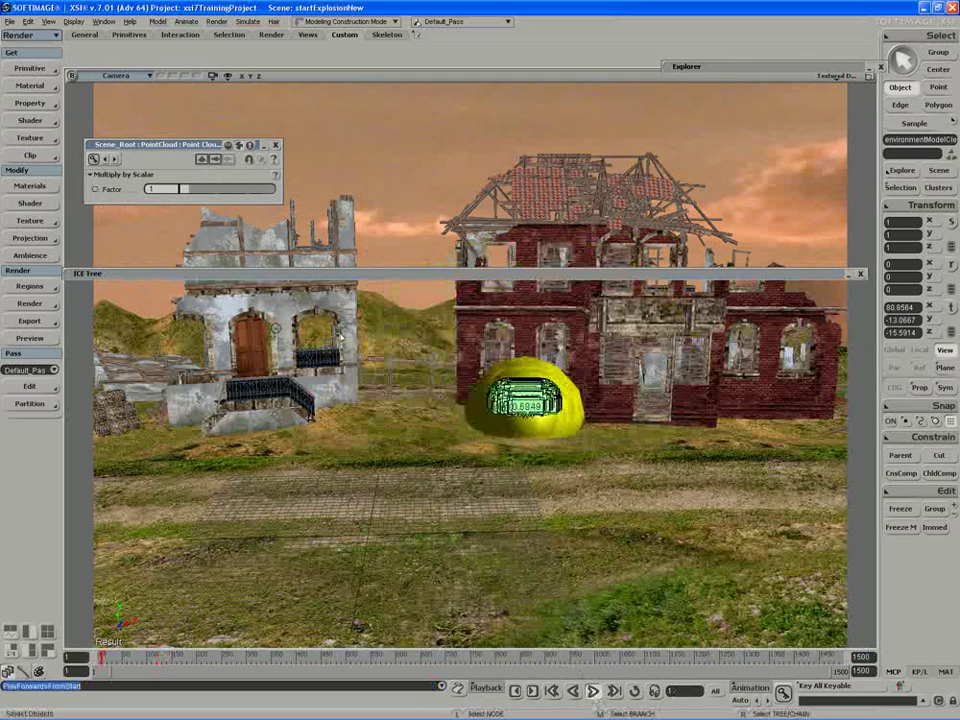
# Try Multiply by Scalar factors of 10 and 20 while replaying the simulation from the start
pyautogui.moveTo(180, 189); pyautogui.dragTo(288, 199)
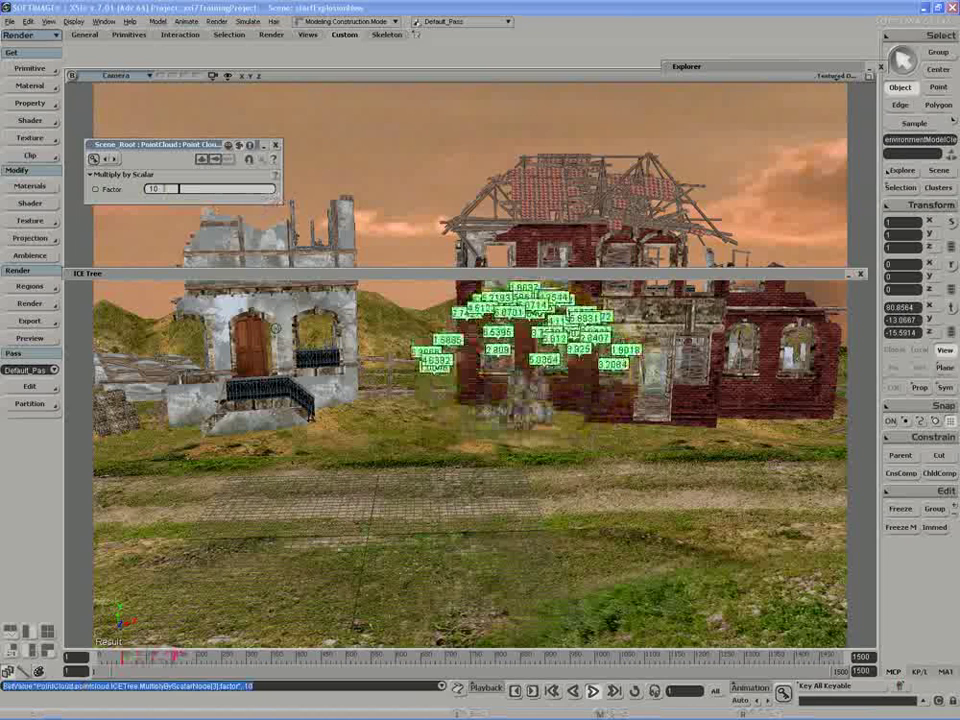
pyautogui.doubleClick(164, 189)
pyautogui.write('20')
pyautogui.press('Return')
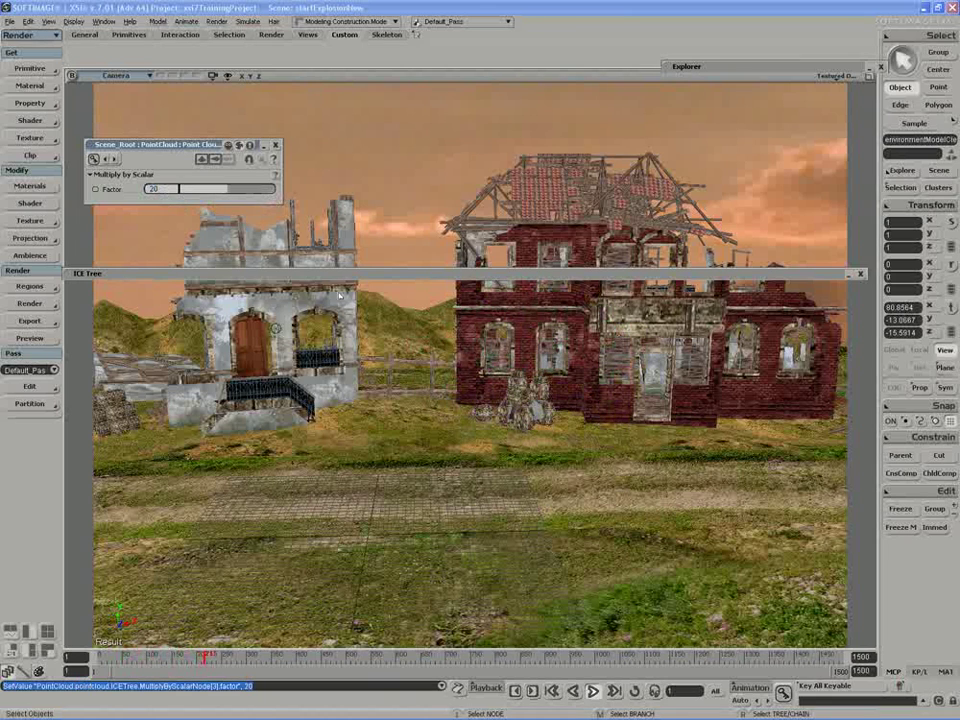
pyautogui.click(593, 692)
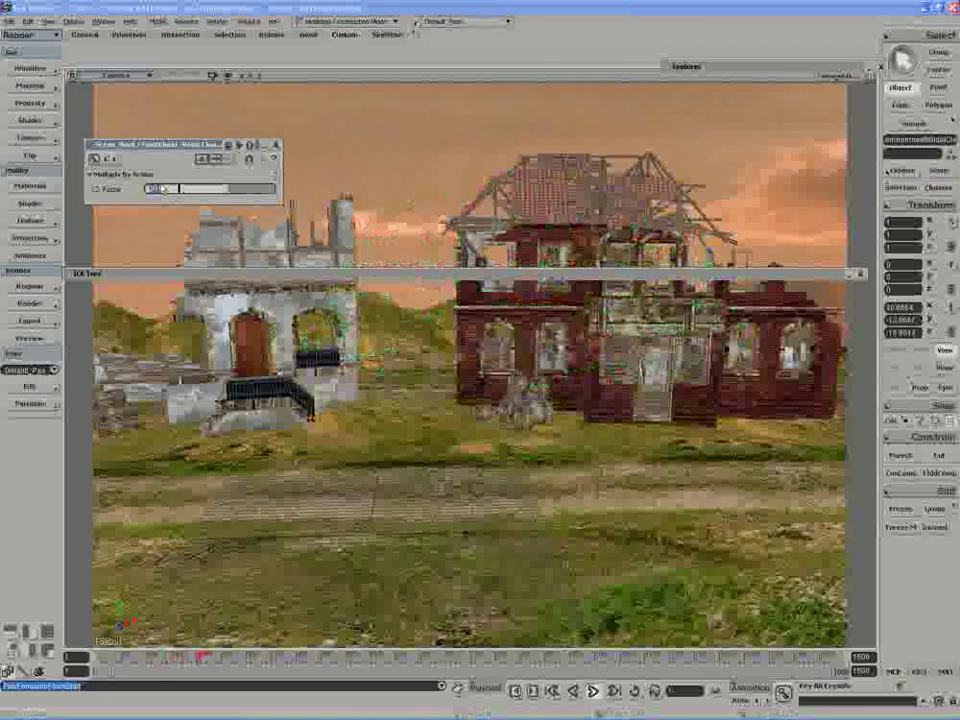
# Set the Multiply by Scalar factor to 12 and replay the simulation from the start
pyautogui.write('12')
pyautogui.press('Return')
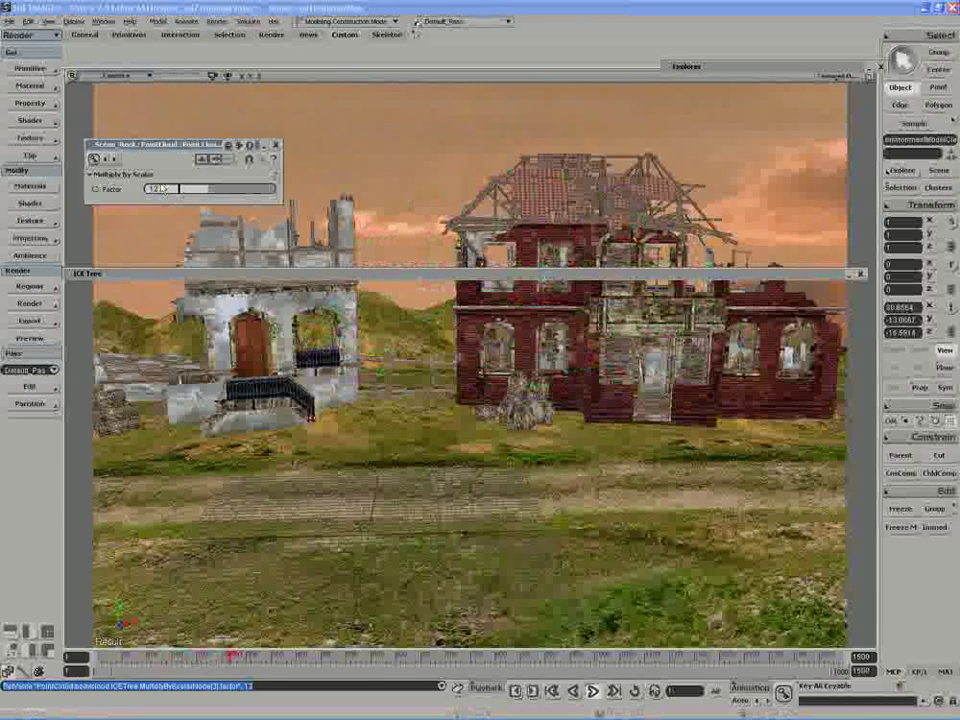
pyautogui.click(592, 691)
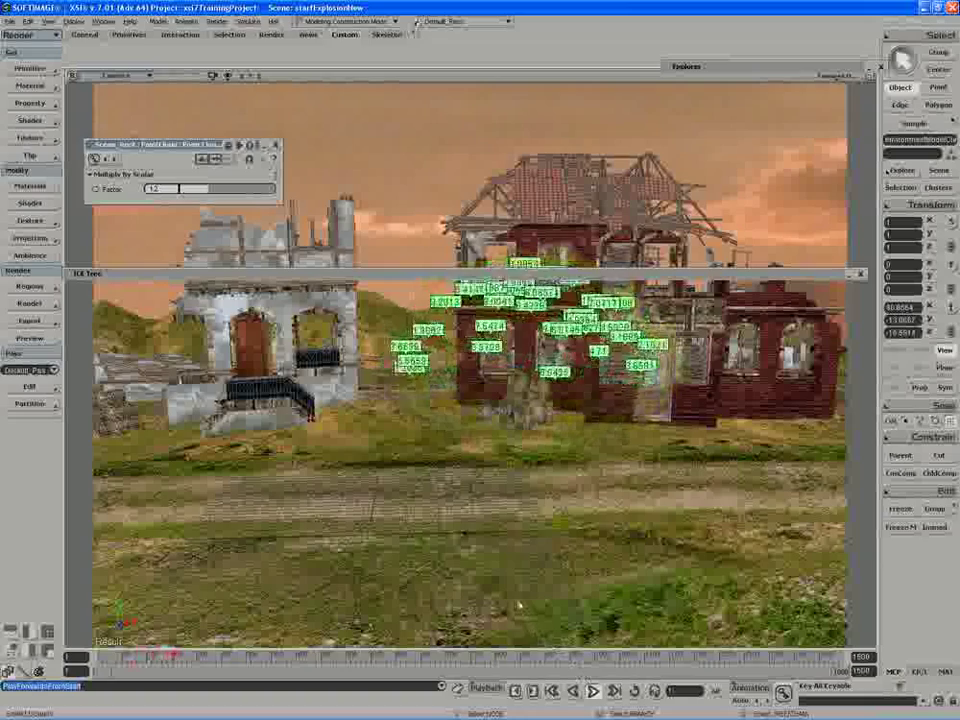
pyautogui.click(593, 690)
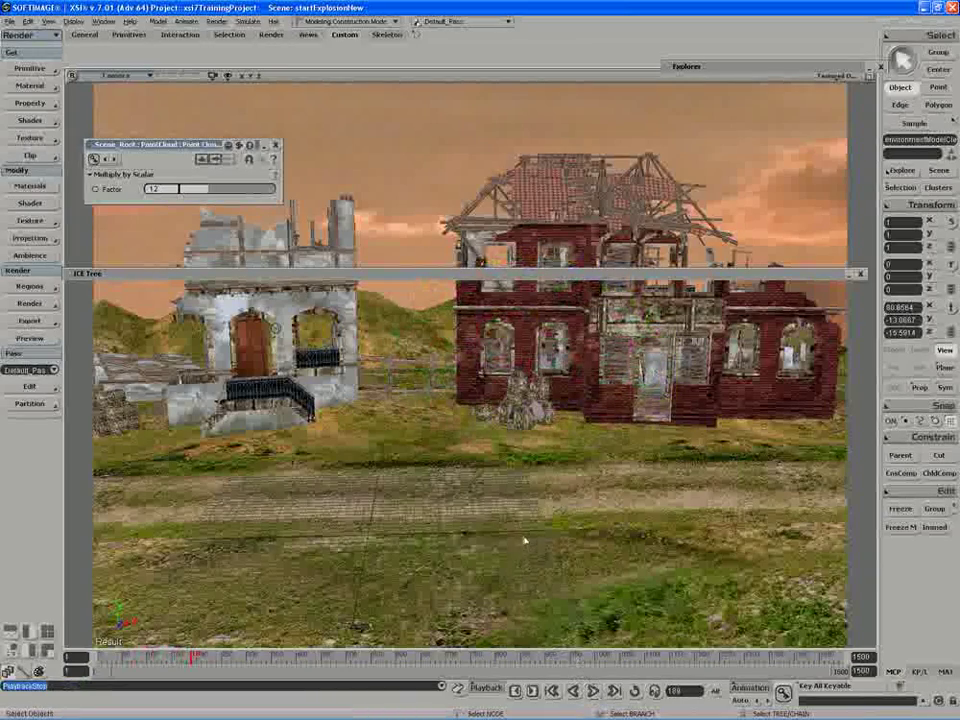
# Play the simulation from the start in a closer camera view of the brick building
pyautogui.press('s')
pyautogui.moveTo(524, 540); pyautogui.dragTo(514, 510, button='right')
pyautogui.moveTo(514, 510); pyautogui.dragTo(440, 520)
pyautogui.moveTo(440, 520); pyautogui.dragTo(364, 512, button='middle')
pyautogui.click(593, 690)
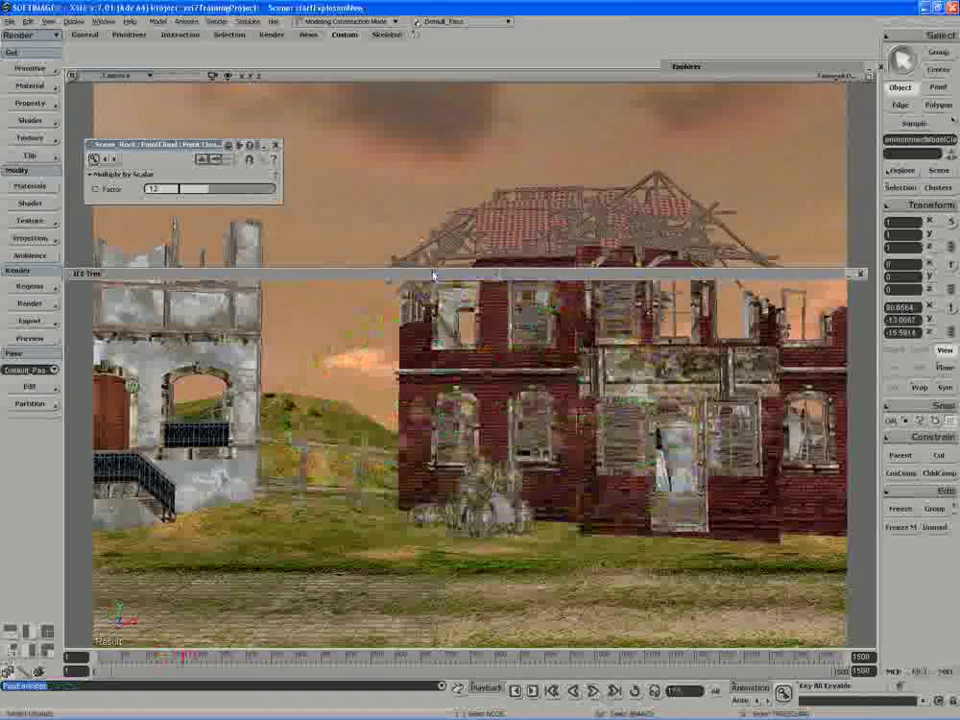
# Add a Randomize Value by Range node and connect it to the 3D vector value that feeds Add Forces
pyautogui.click(428, 276)
pyautogui.moveTo(623, 475); pyautogui.dragTo(409, 422)
pyautogui.moveTo(530, 570); pyautogui.dragTo(576, 412)
pyautogui.scroll(1, 546, 469)
pyautogui.moveTo(394, 459); pyautogui.dragTo(476, 453)
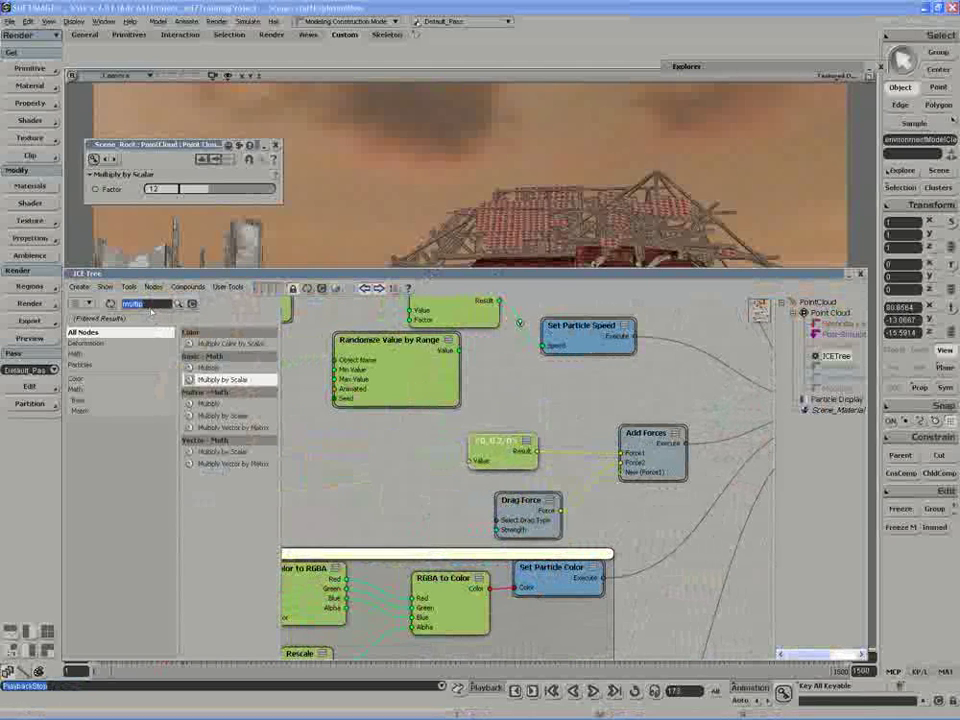
pyautogui.write('rand')
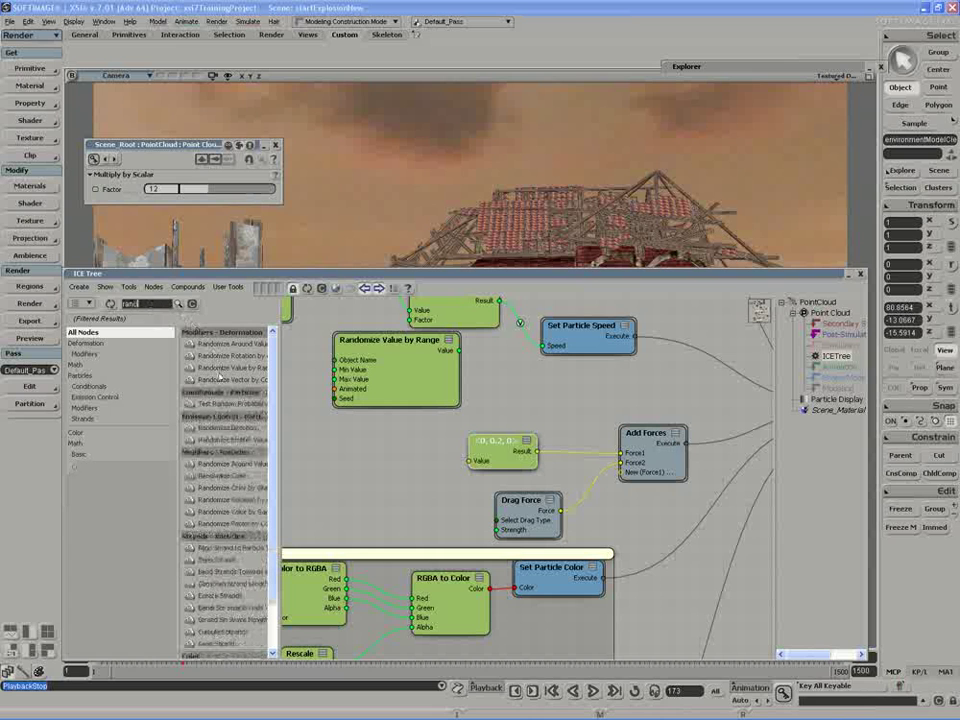
pyautogui.moveTo(213, 368); pyautogui.dragTo(330, 458)
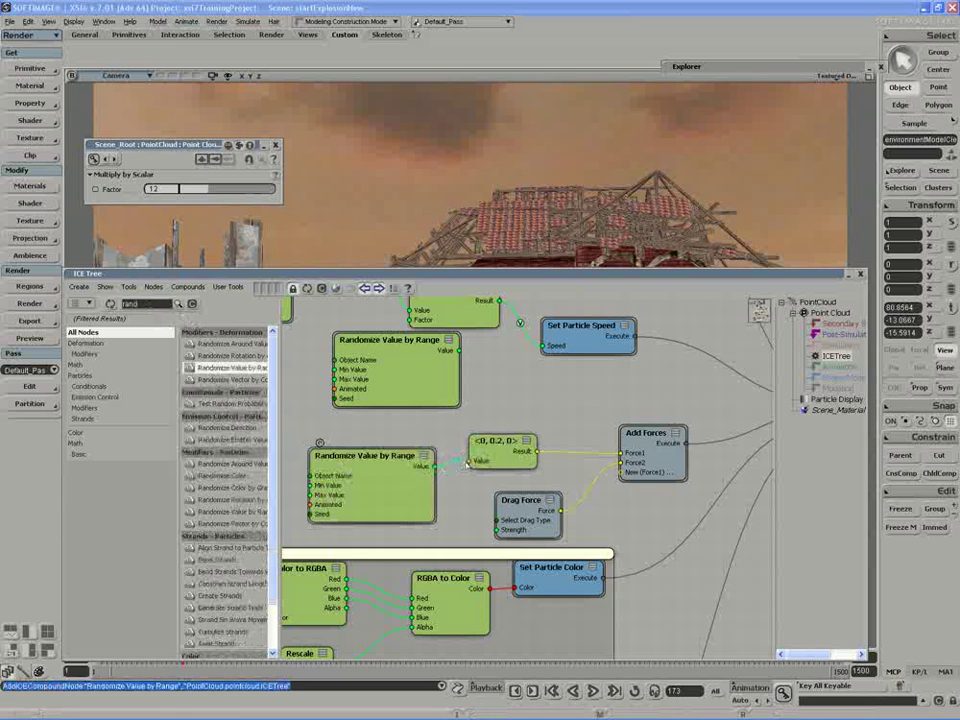
pyautogui.moveTo(431, 466); pyautogui.dragTo(467, 462)
pyautogui.moveTo(391, 477)
pyautogui.mouseDown()
pyautogui.moveTo(398, 455)
pyautogui.moveTo(384, 466)
pyautogui.mouseUp()
# Set the force randomizer's Y range to a minimum of 0.19 and a maximum of 2.1, and play the simulation from the start
pyautogui.doubleClick(398, 477)
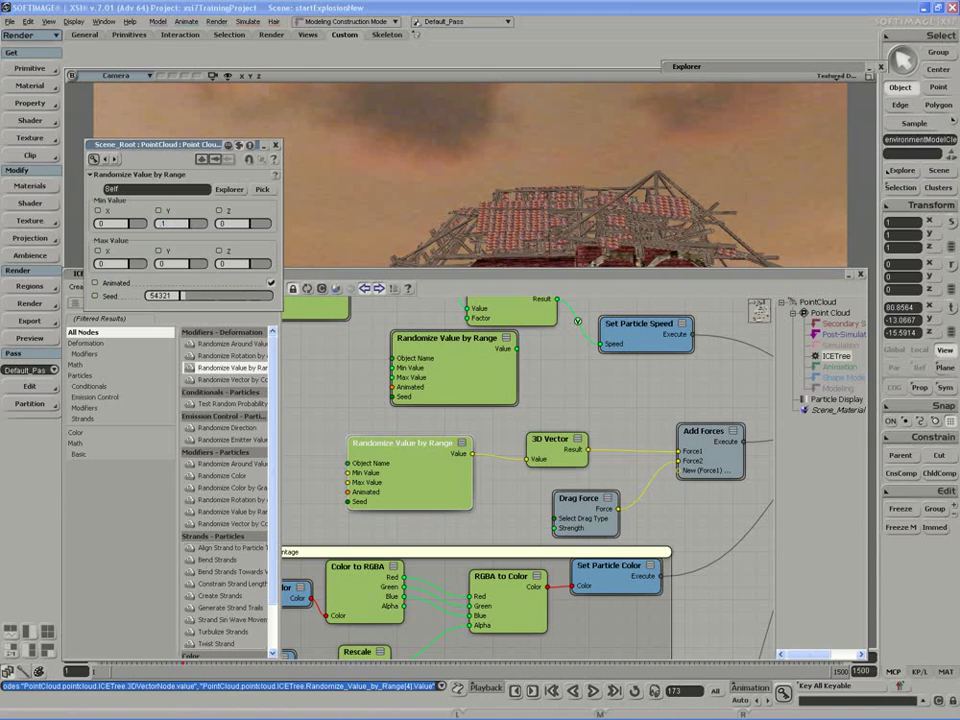
pyautogui.press('Tab')
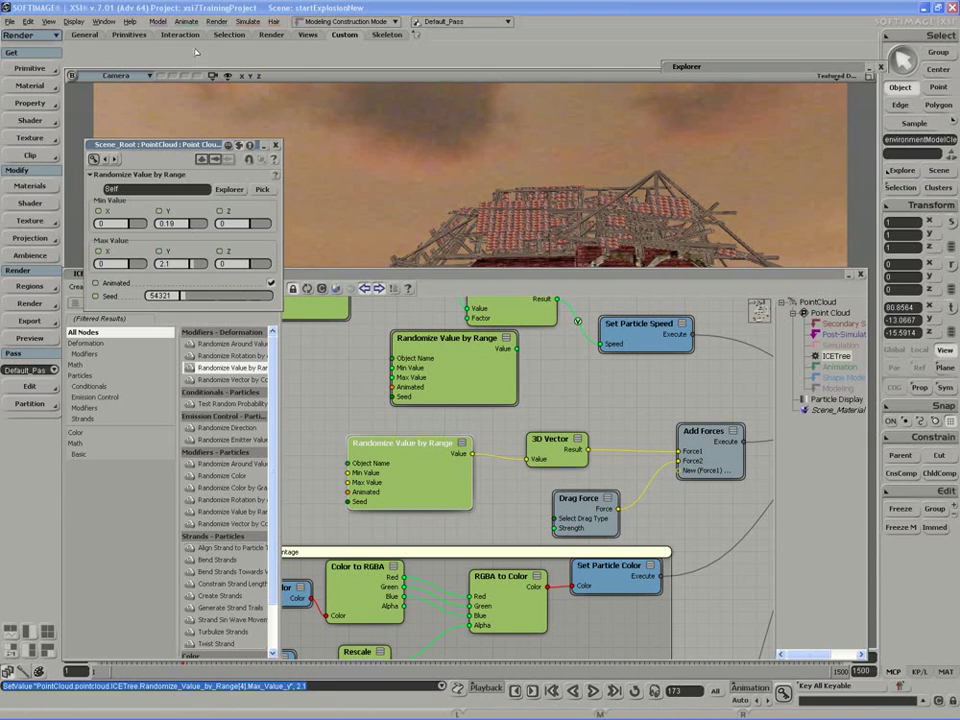
pyautogui.doubleClick(292, 277)
pyautogui.click(592, 691)
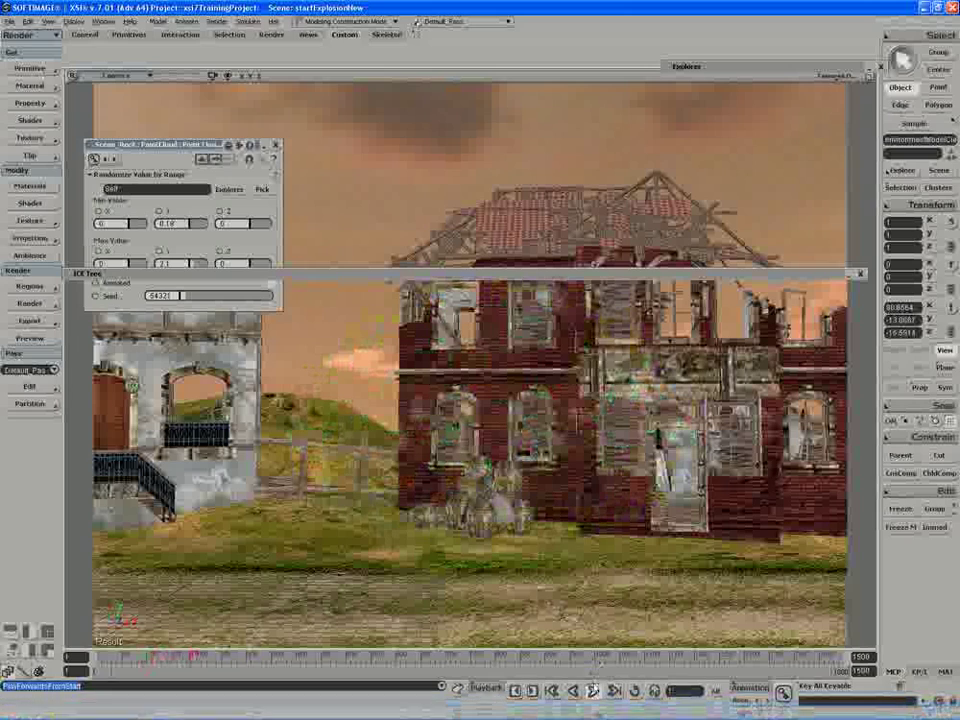
# Set the force randomizer's maximum Y value to 2.3 and play the simulation from the start
pyautogui.click(593, 691)
pyautogui.doubleClick(172, 264)
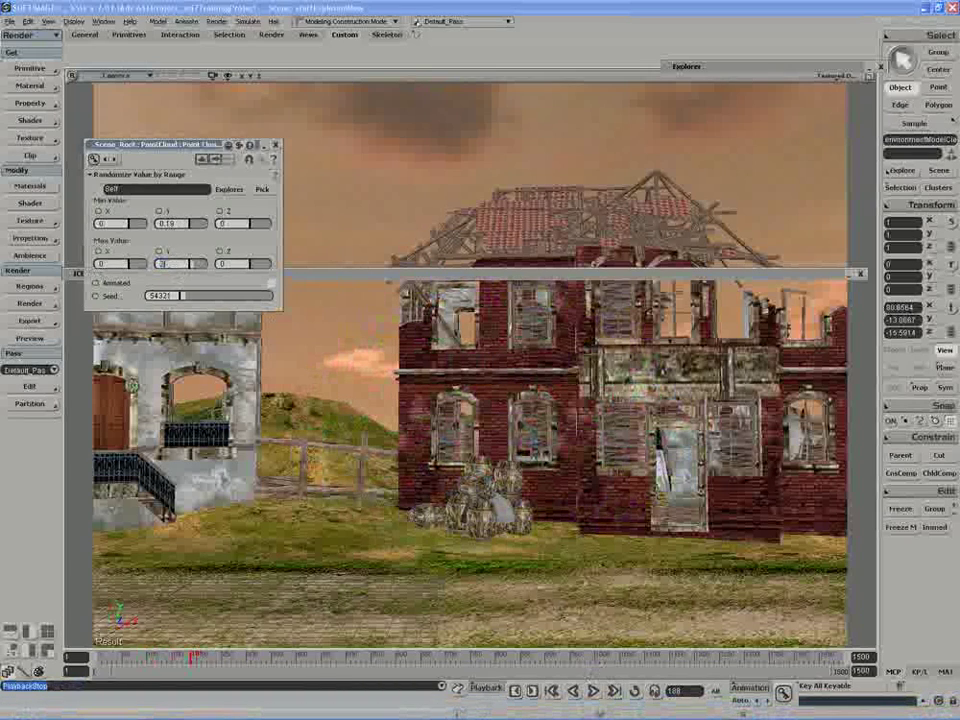
pyautogui.write('2.3')
pyautogui.press('Return')
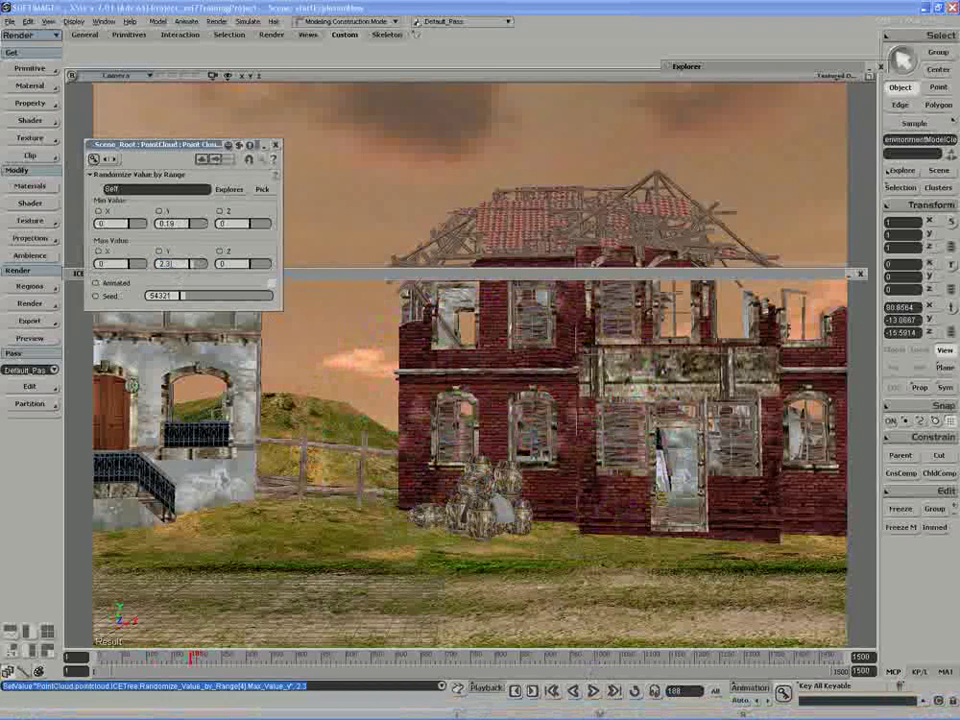
pyautogui.click(593, 691)
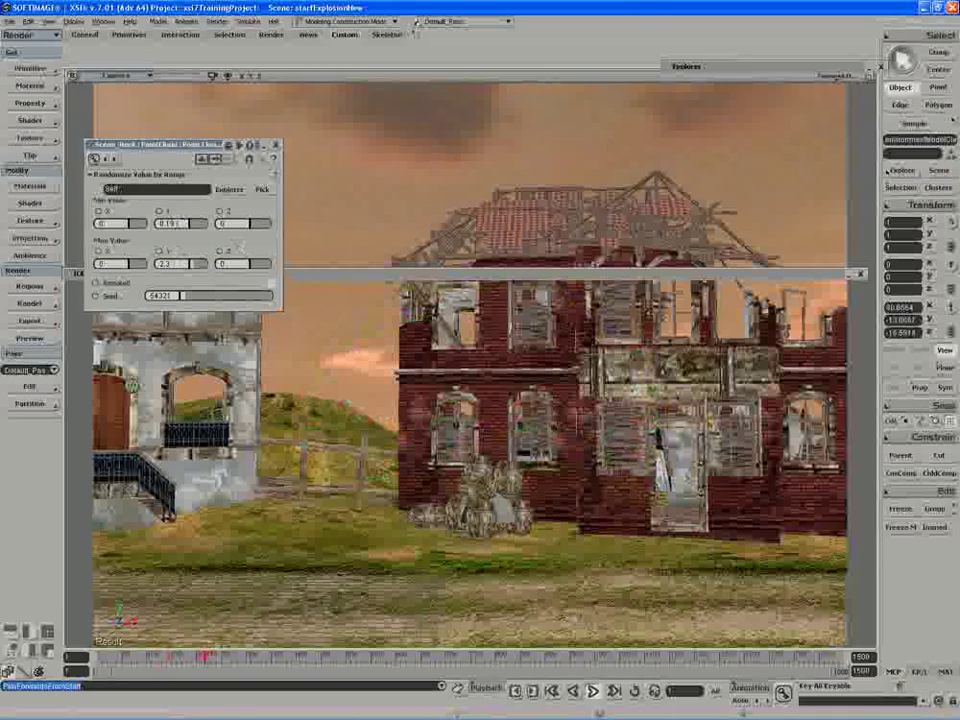
# Set the force randomizer's maximum Y value to 2.5 and replay the simulation
pyautogui.moveTo(178, 223); pyautogui.dragTo(158, 223)
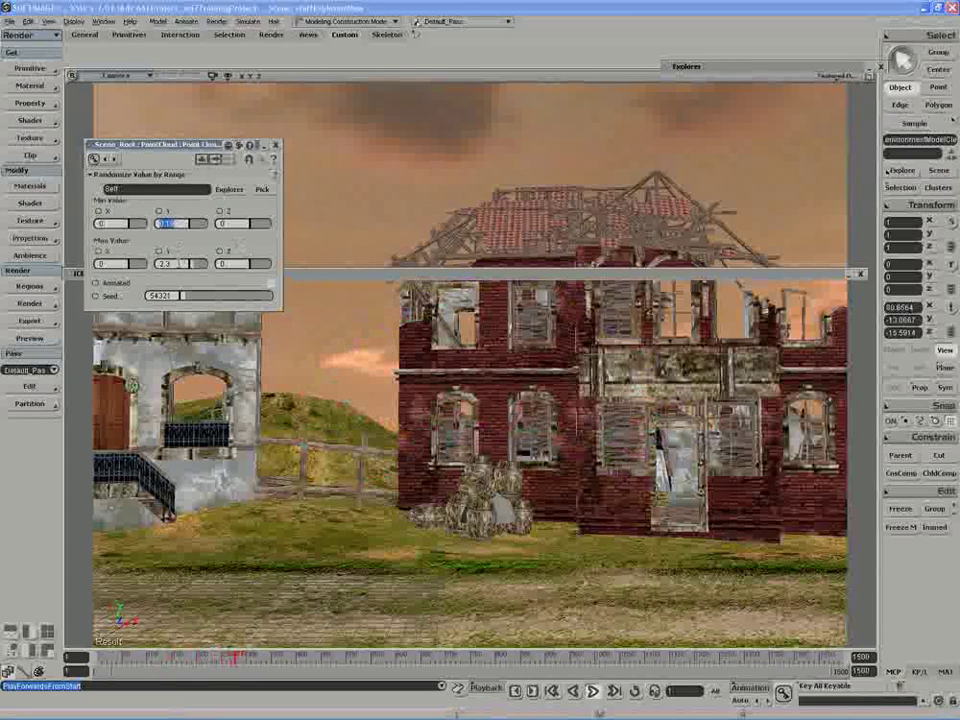
pyautogui.click(175, 263)
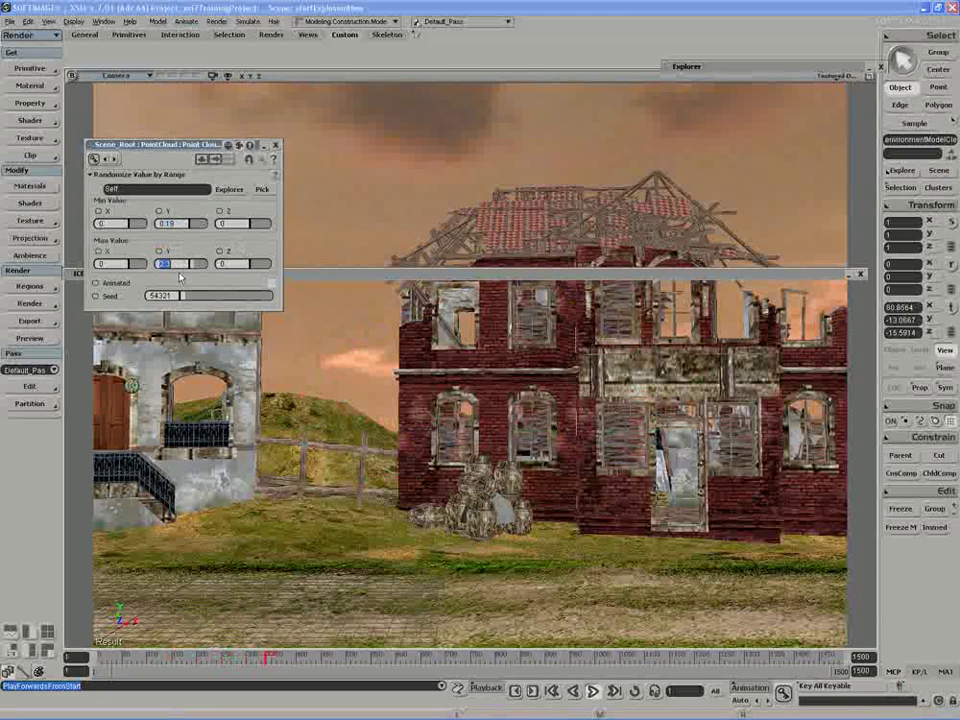
pyautogui.click(176, 223)
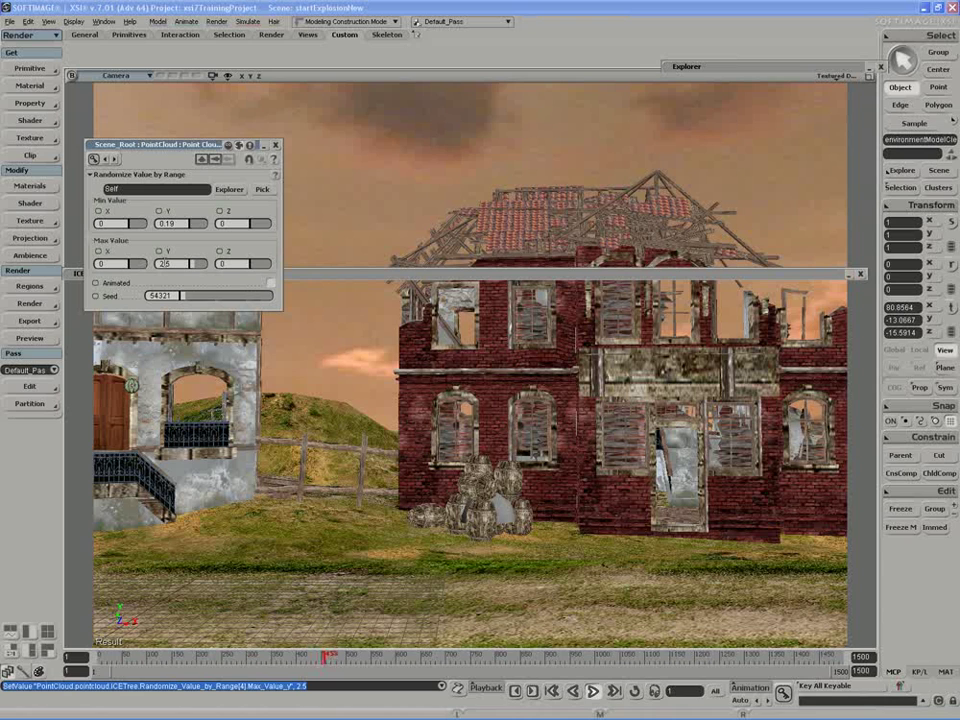
pyautogui.click(593, 691)
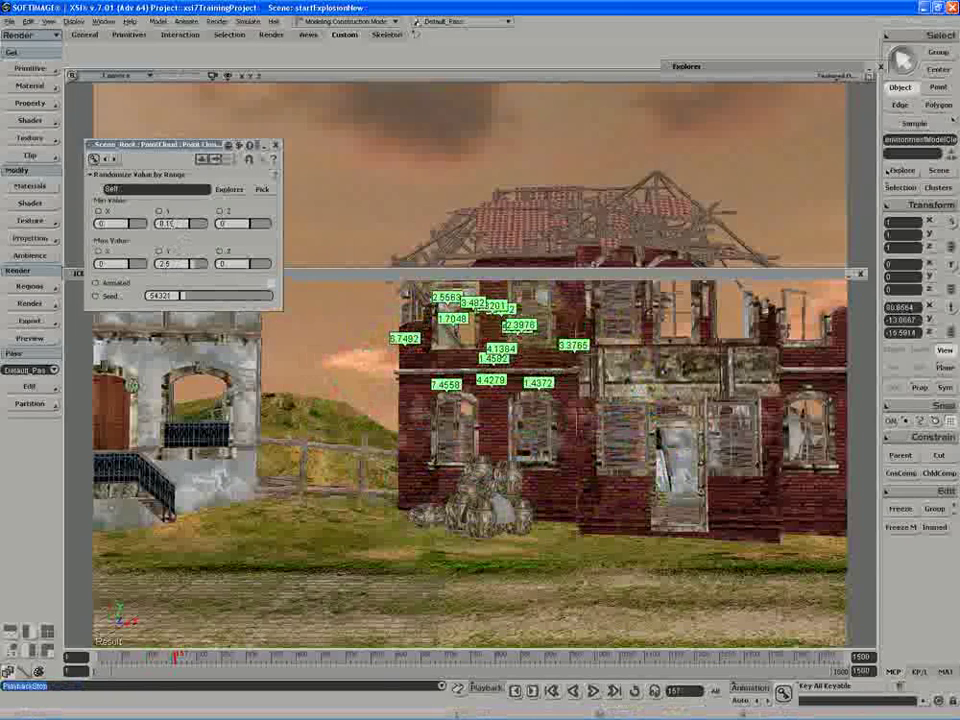
# Expand the collapsed ICE Tree and shift the force's Randomize Value by Range and 3D Vector nodes closer to Add Forces
pyautogui.click(334, 276)
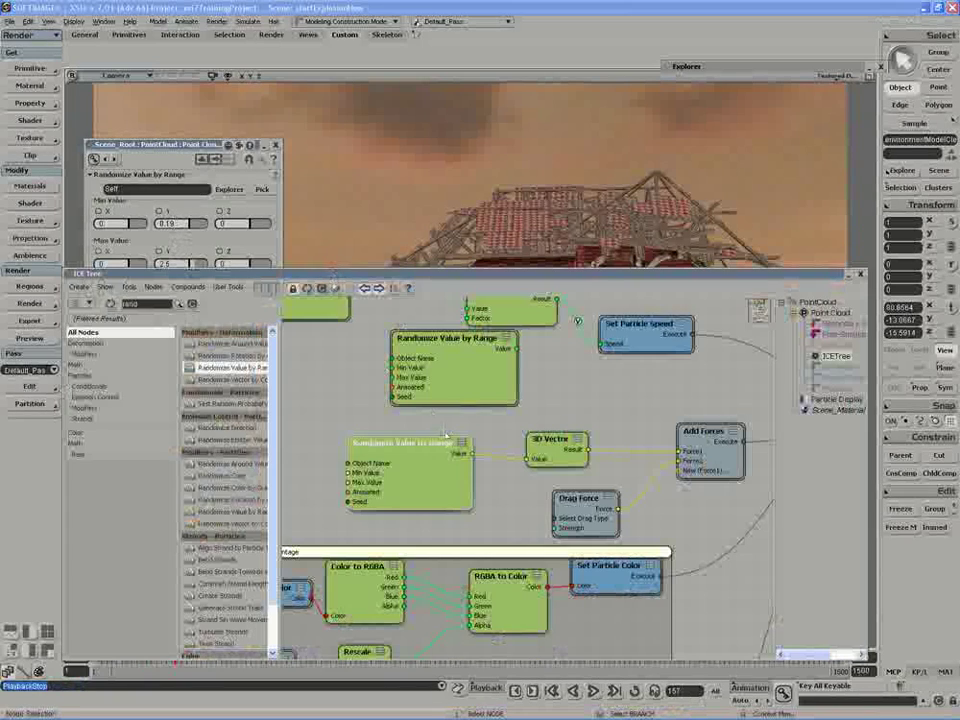
pyautogui.moveTo(559, 459); pyautogui.dragTo(557, 457, button='middle')
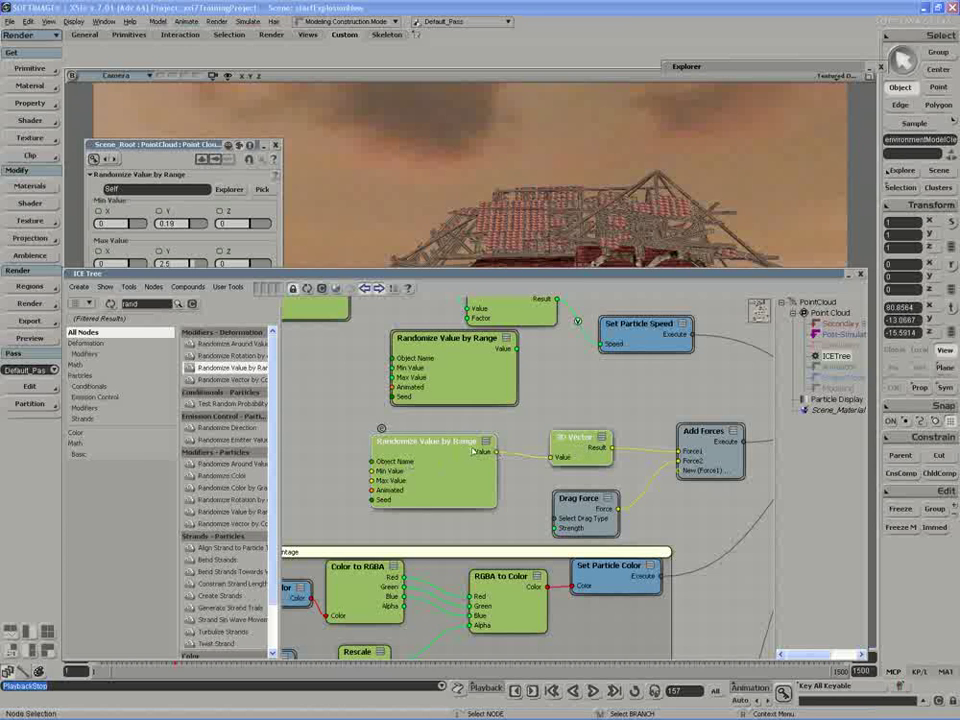
pyautogui.moveTo(471, 275); pyautogui.dragTo(469, 309)
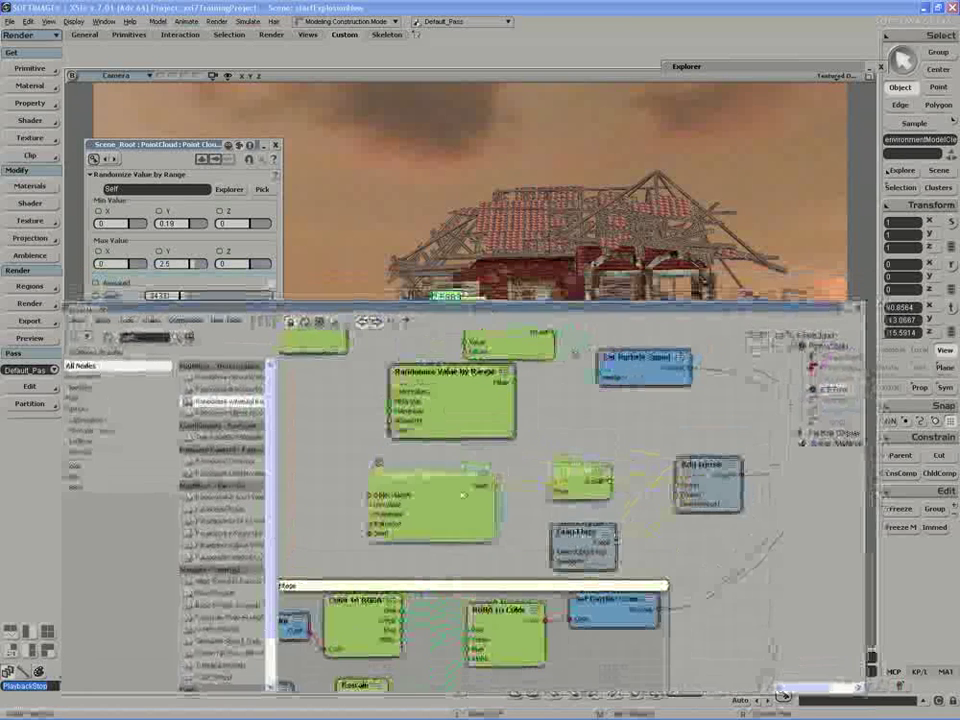